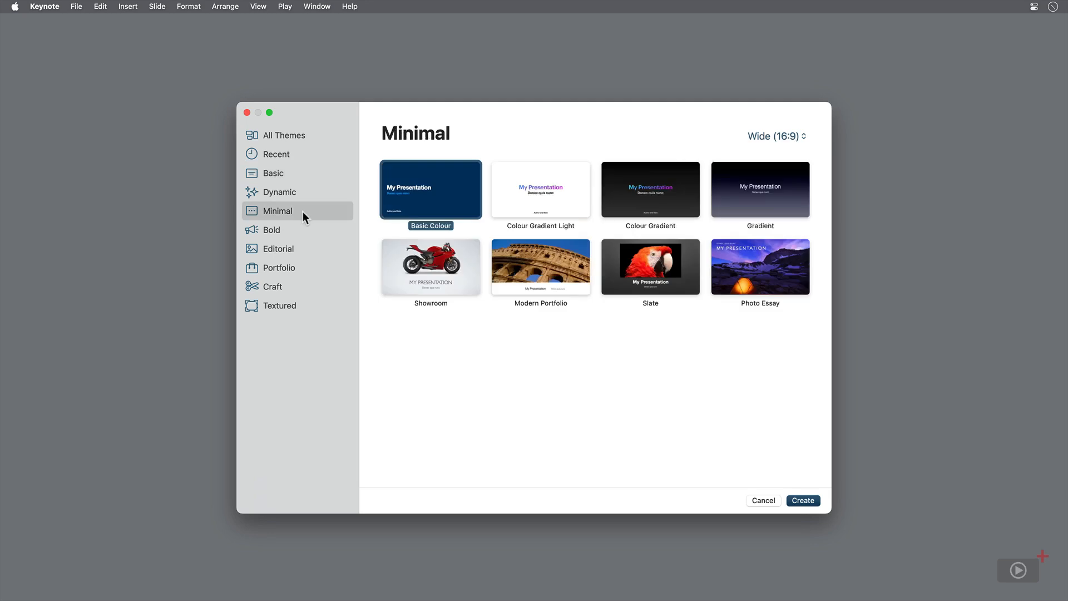
- Look through the theme categories from Bold to Textured and create a wide presentation with the Dynamic Clouds Light theme
click(306, 231)
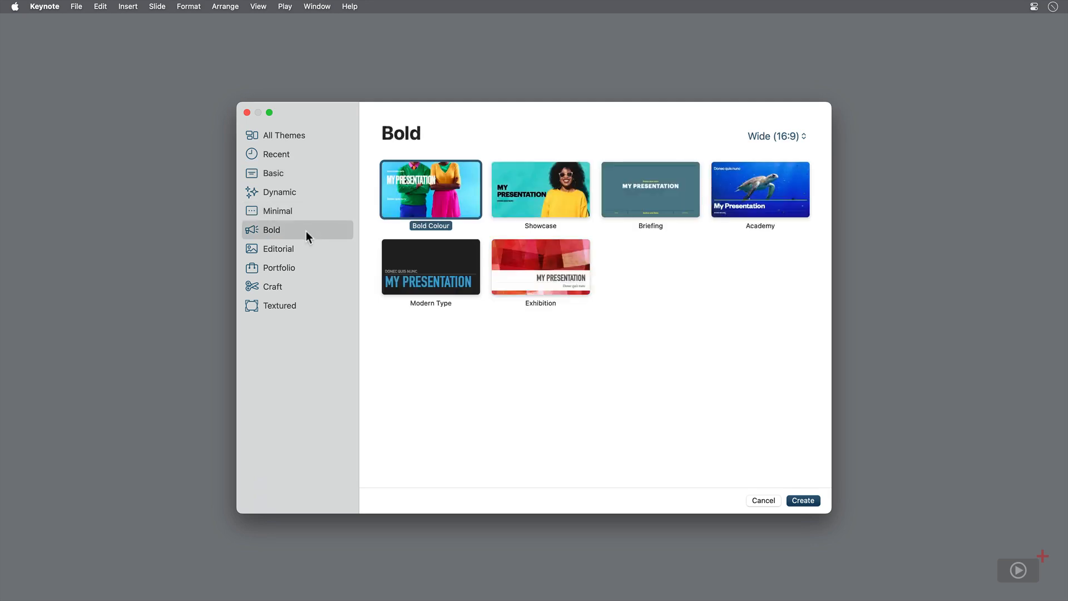
click(306, 249)
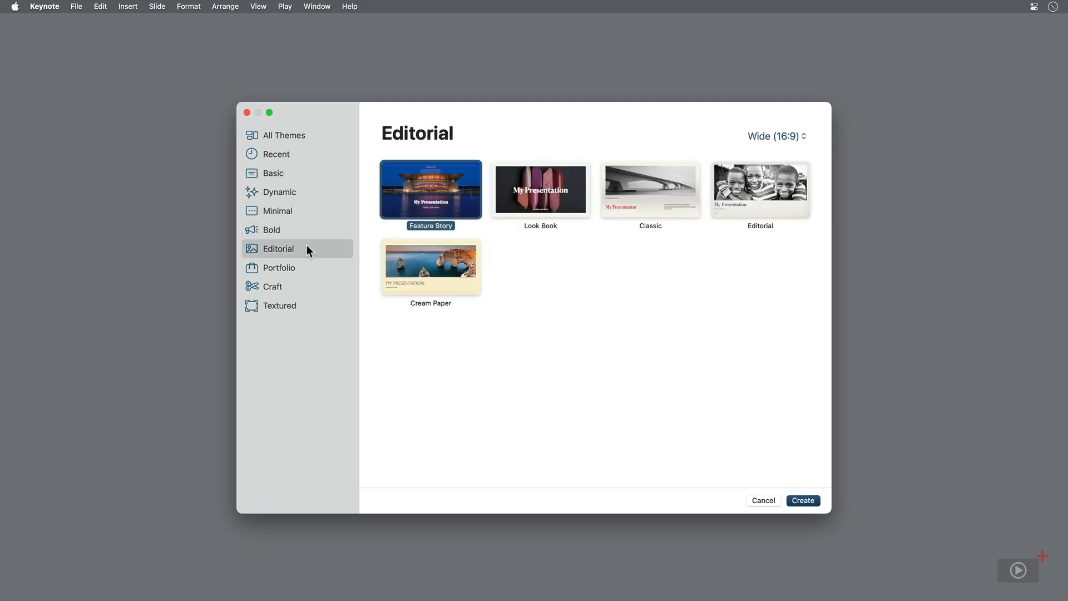
click(304, 270)
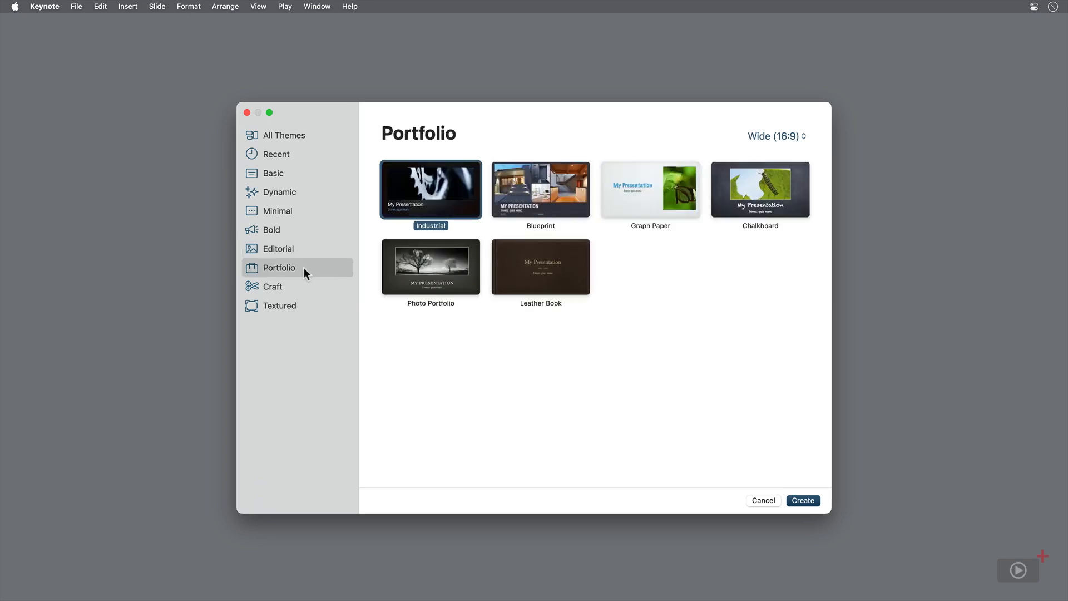
click(305, 285)
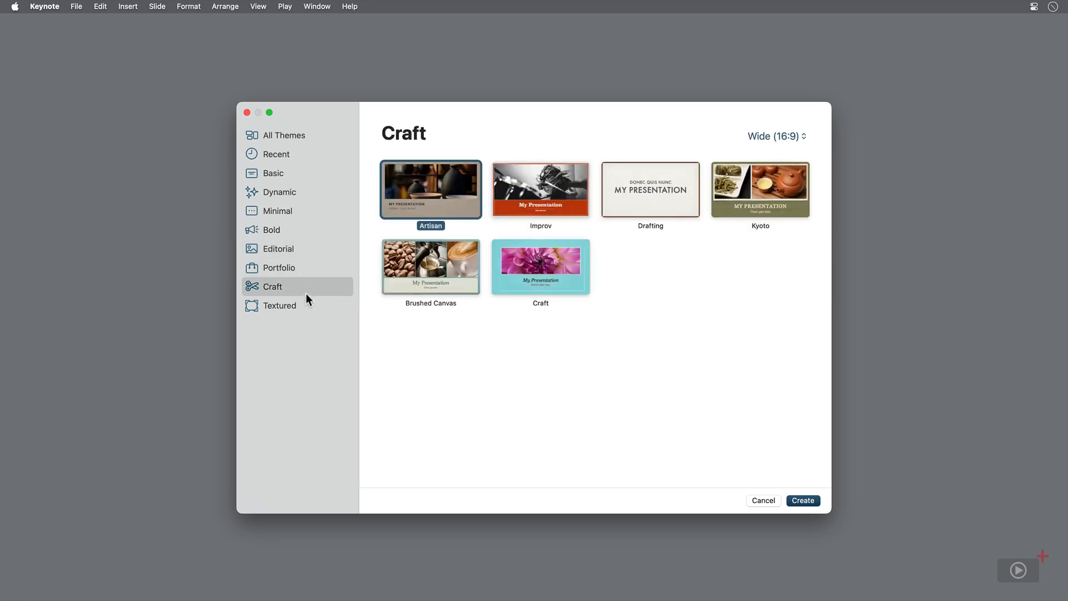
click(307, 304)
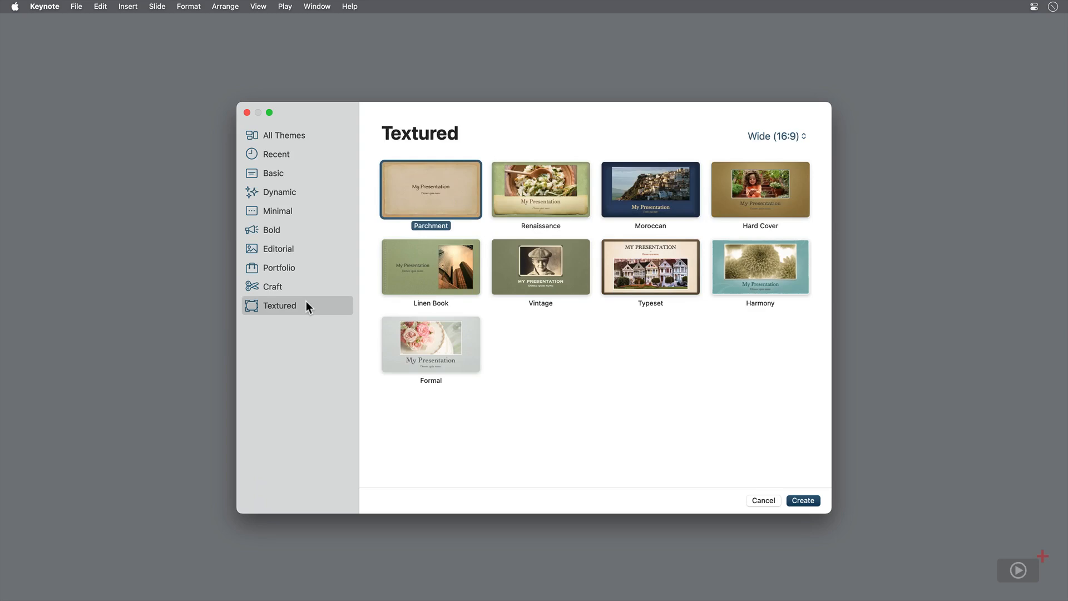
click(329, 191)
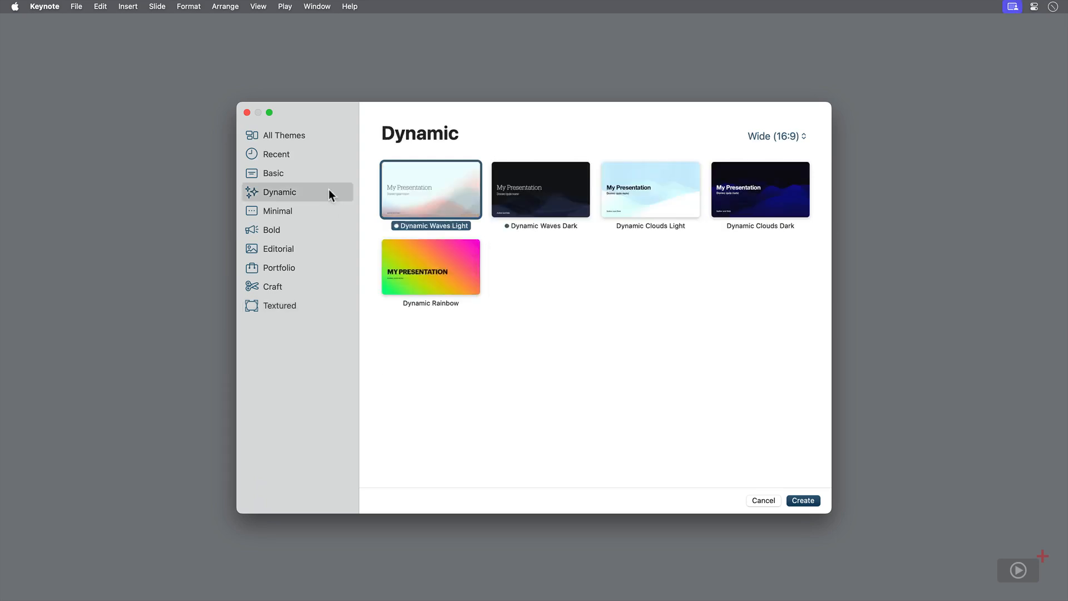
click(667, 206)
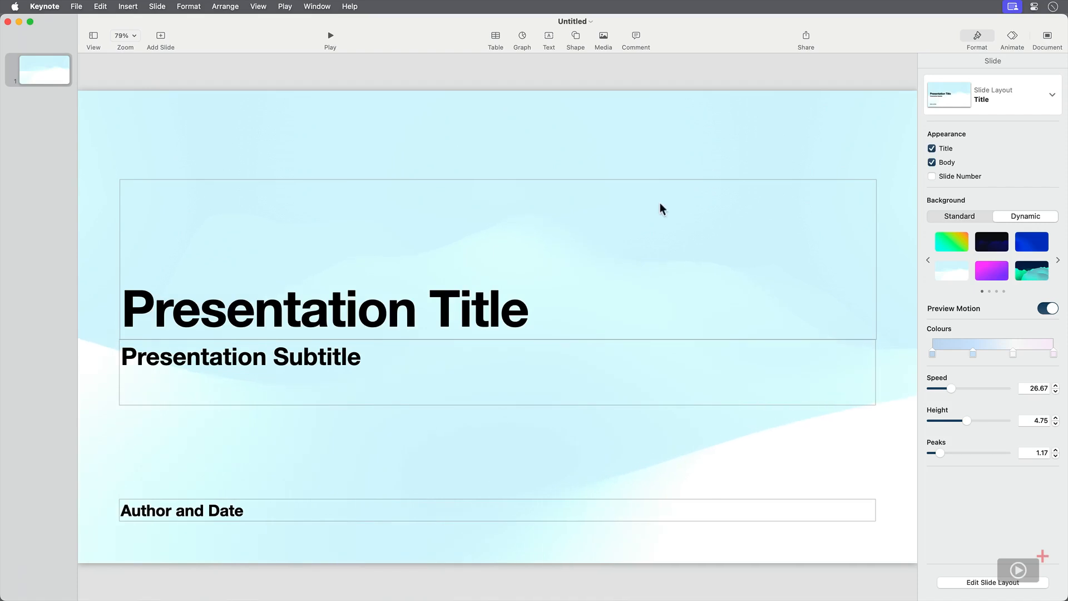
- Try the standard fill and several dynamic backgrounds on the title slide, settling on the dark navy and green-teal wave preset
click(949, 217)
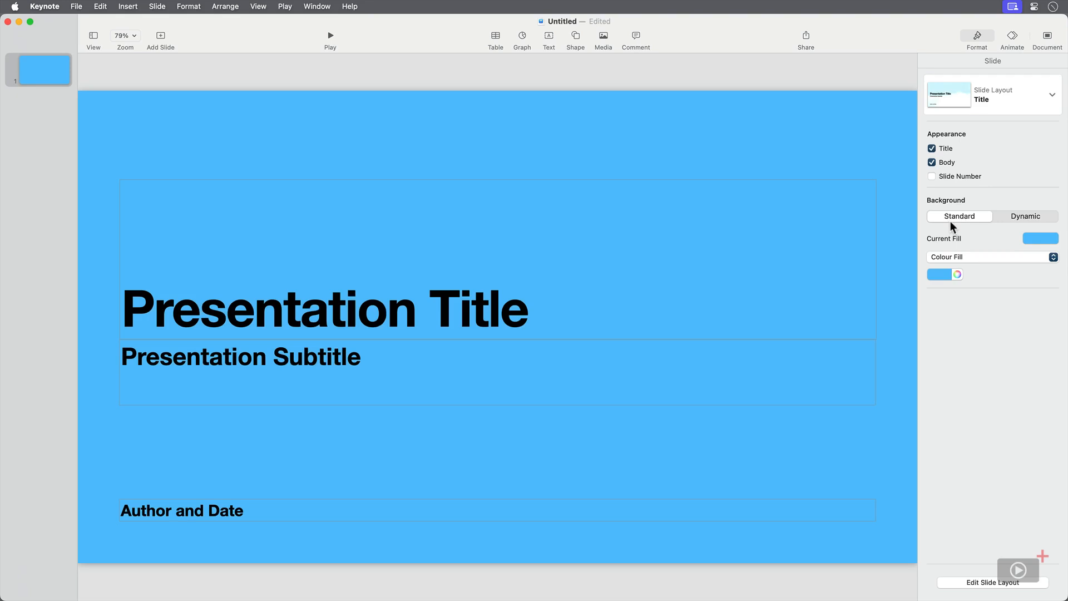
click(1016, 217)
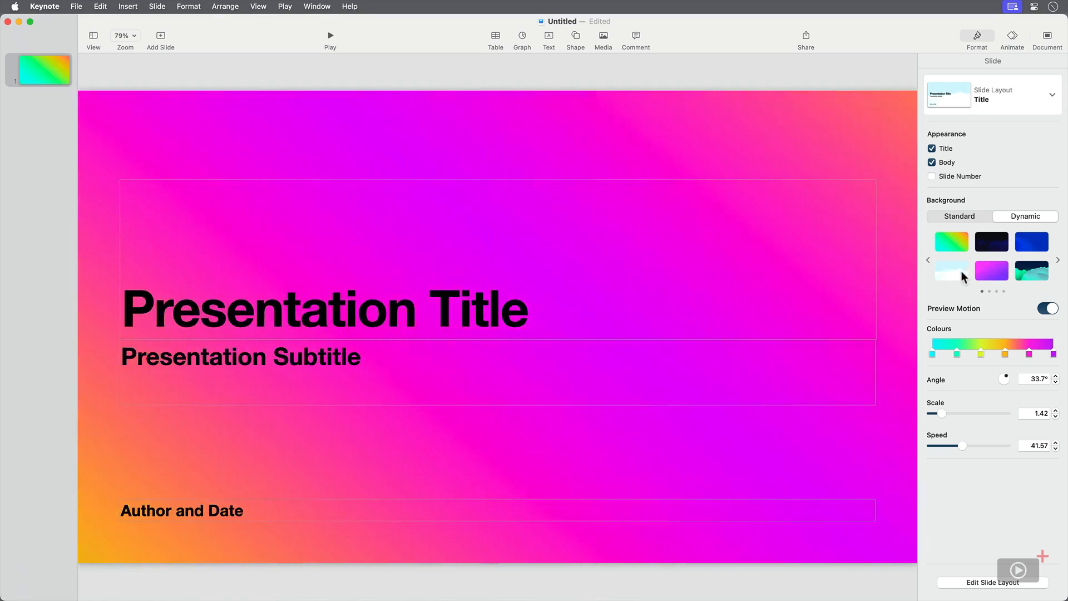
click(960, 273)
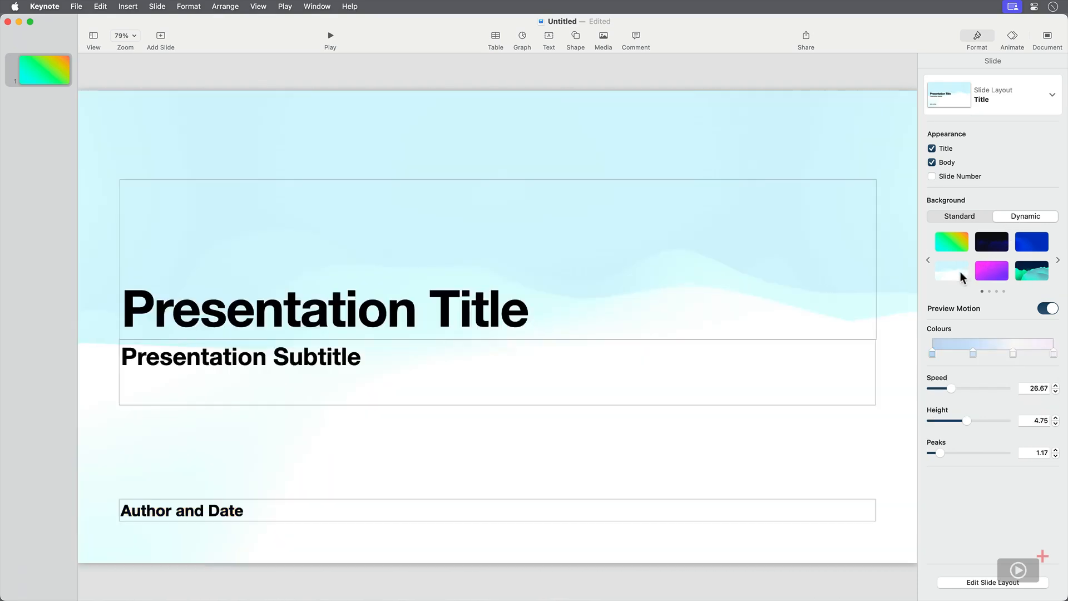
click(986, 271)
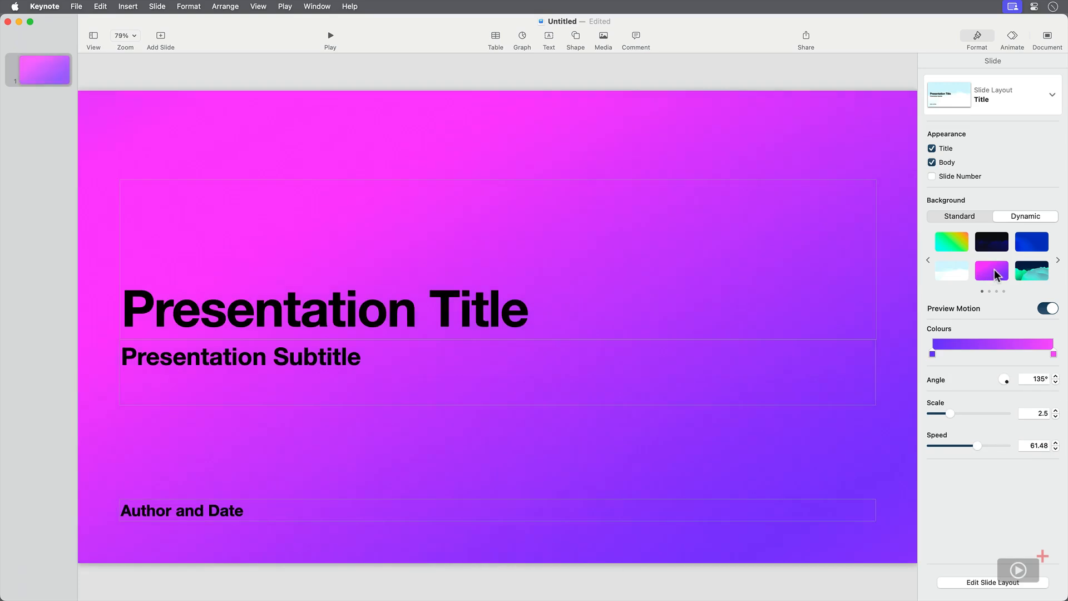
click(1036, 272)
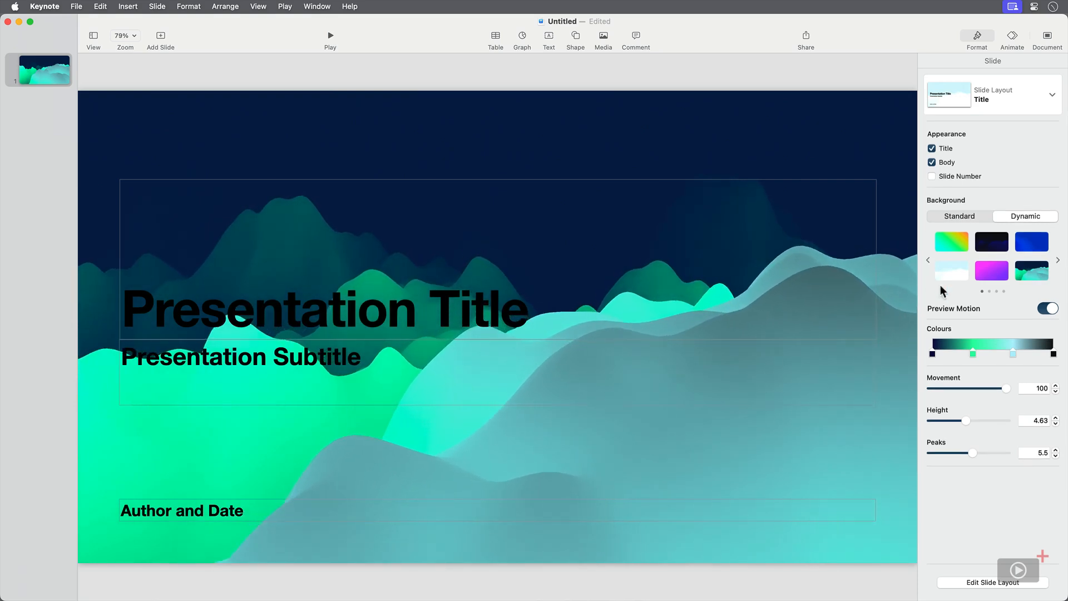
- Customise the background gradient with a red second stop and a light grey last stop, moving the pale blue stop slightly nearer the red
click(973, 354)
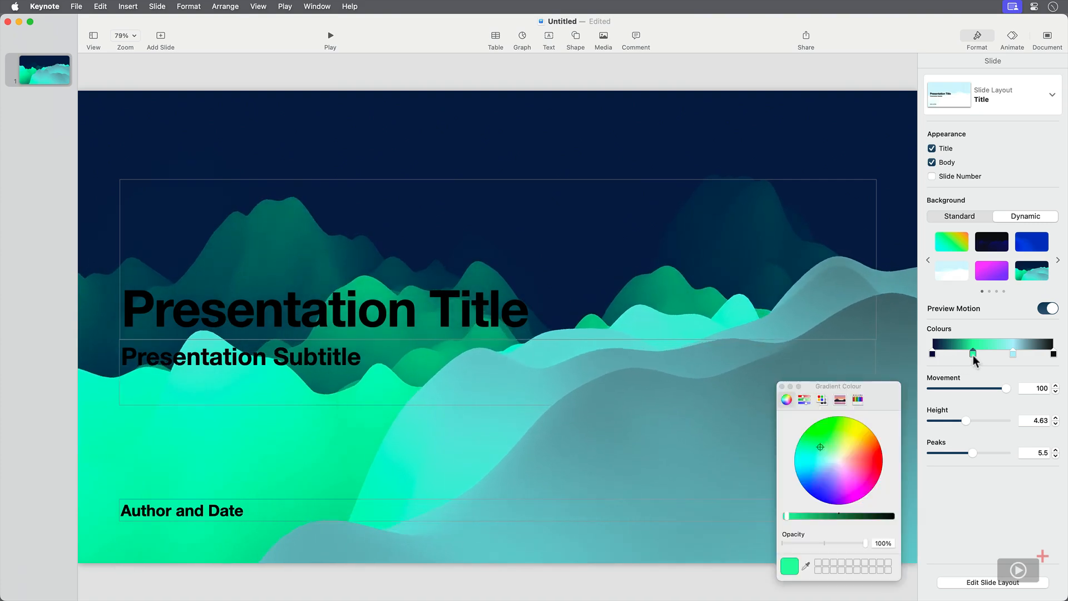
drag(822, 448, 873, 464)
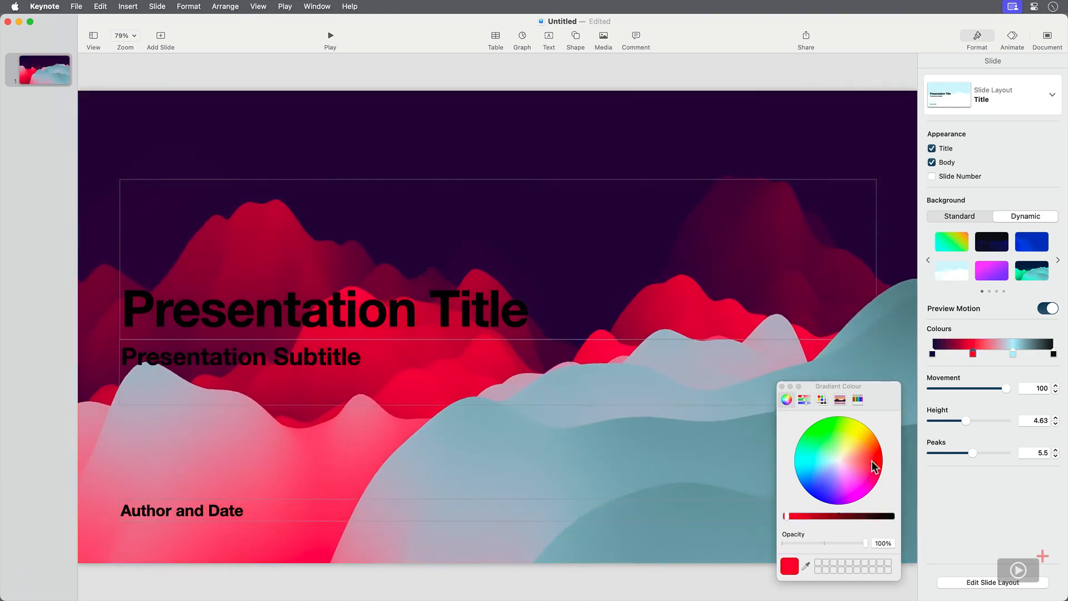
click(1052, 353)
drag(890, 516, 804, 517)
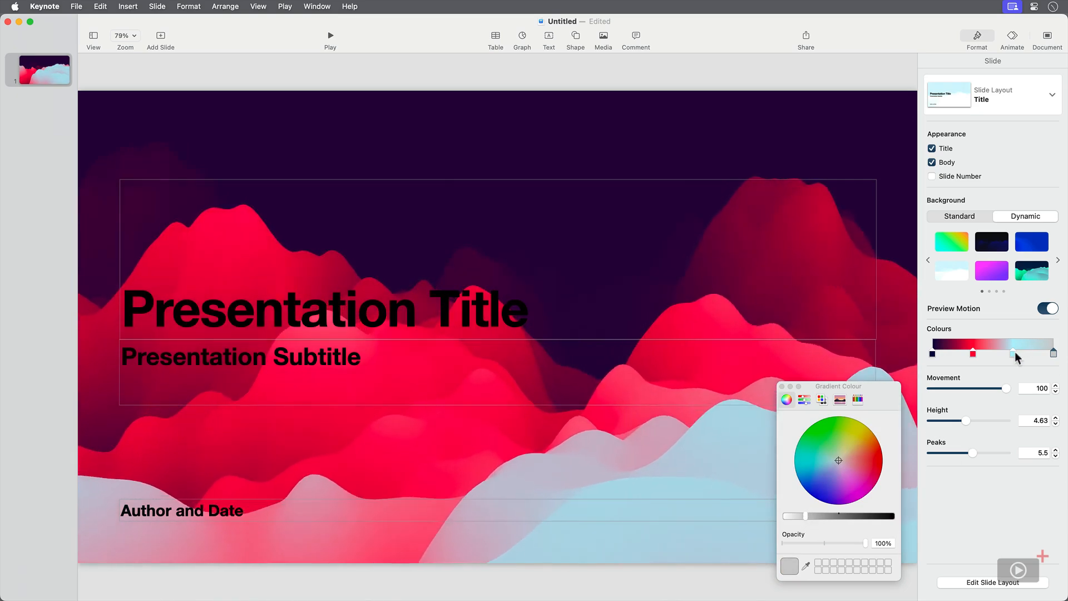
mouse_move(1014, 352)
mouse_down()
mouse_move(1025, 352)
mouse_move(972, 354)
mouse_move(1003, 355)
mouse_up()
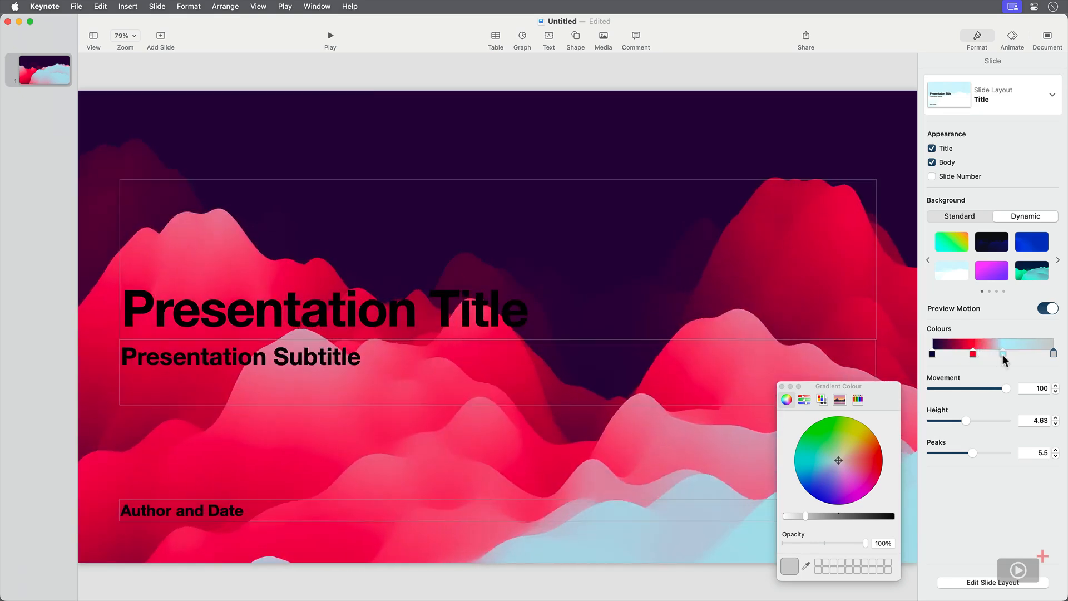
click(781, 386)
- Set the dynamic background's Movement to 21.47, Height to 2.57 and Peaks to 9.55
drag(1006, 388, 974, 388)
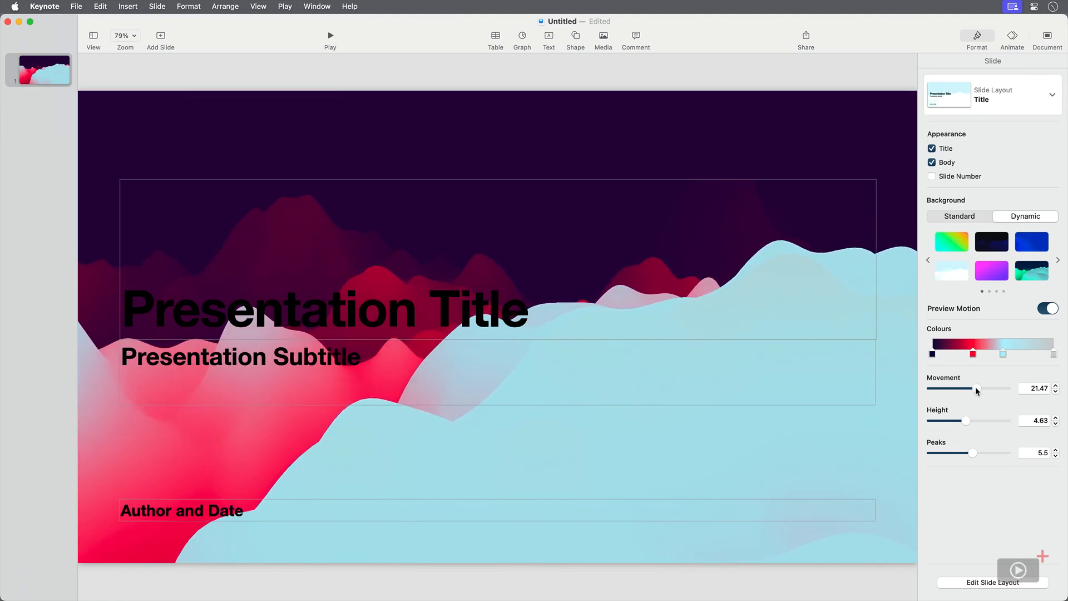
drag(969, 421, 1004, 455)
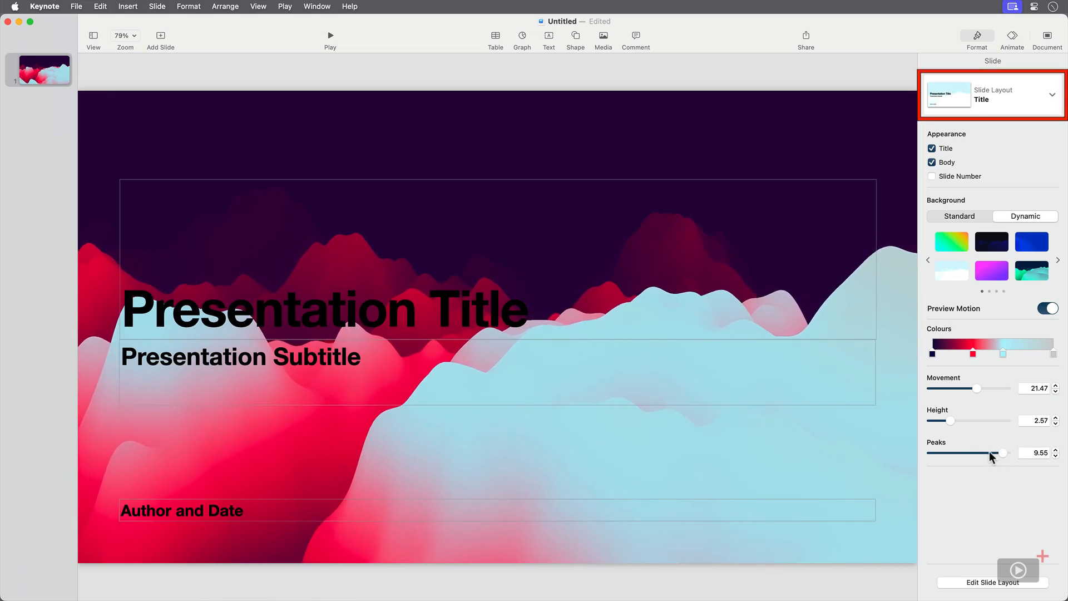
- Try the Photo layout on the slide and return it to the Title layout
click(1046, 98)
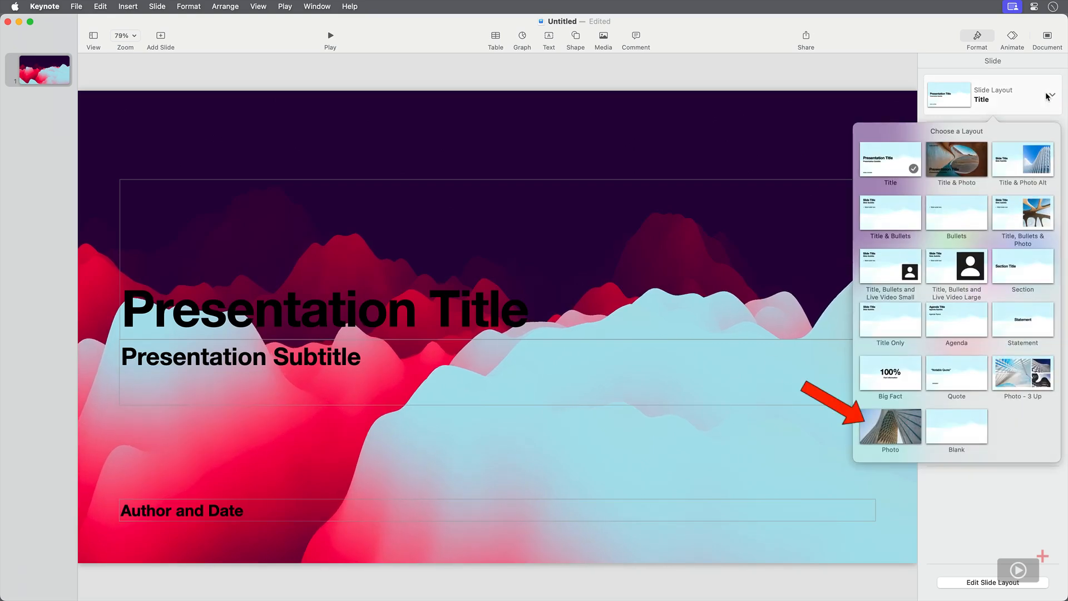
click(883, 434)
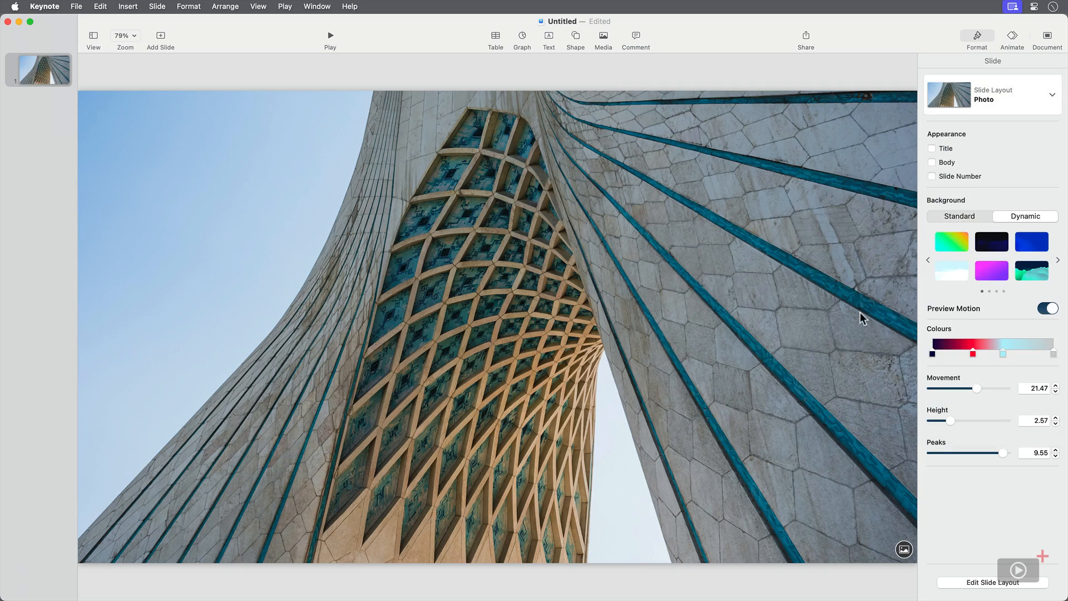
click(1030, 105)
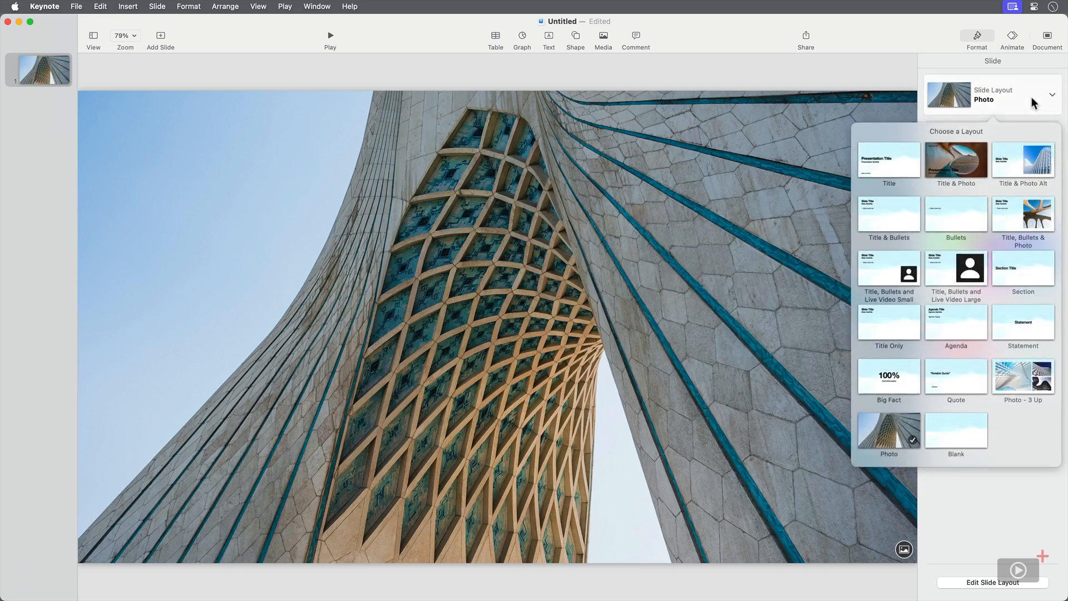
click(893, 151)
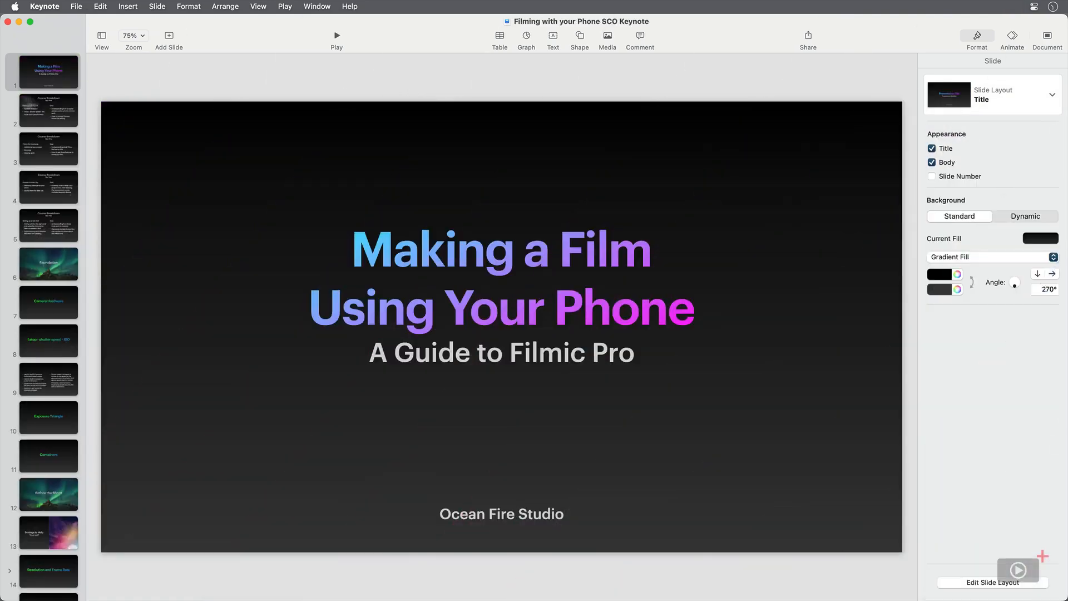
- Look over the Course Breakdown slides and add a Blank slide directly after the "Making a Film Using Your Phone" title slide
click(66, 119)
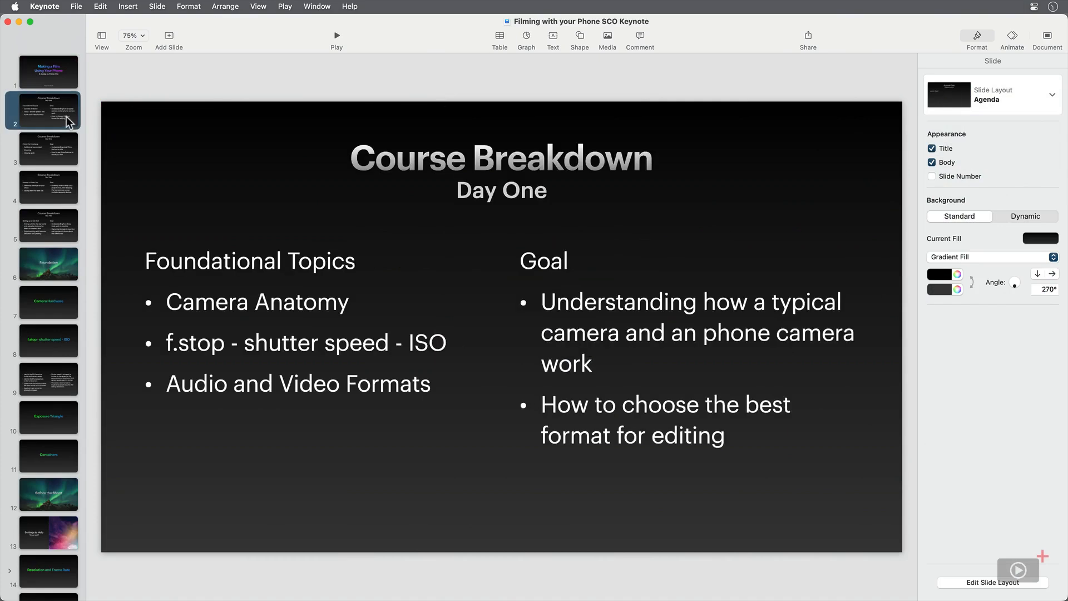
click(60, 144)
click(69, 198)
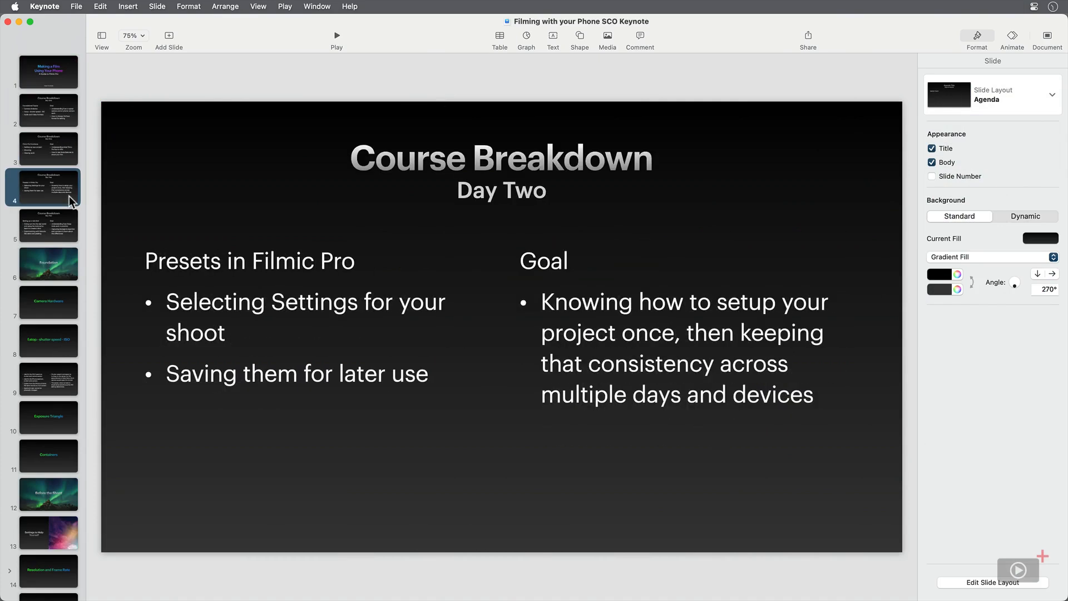
click(74, 78)
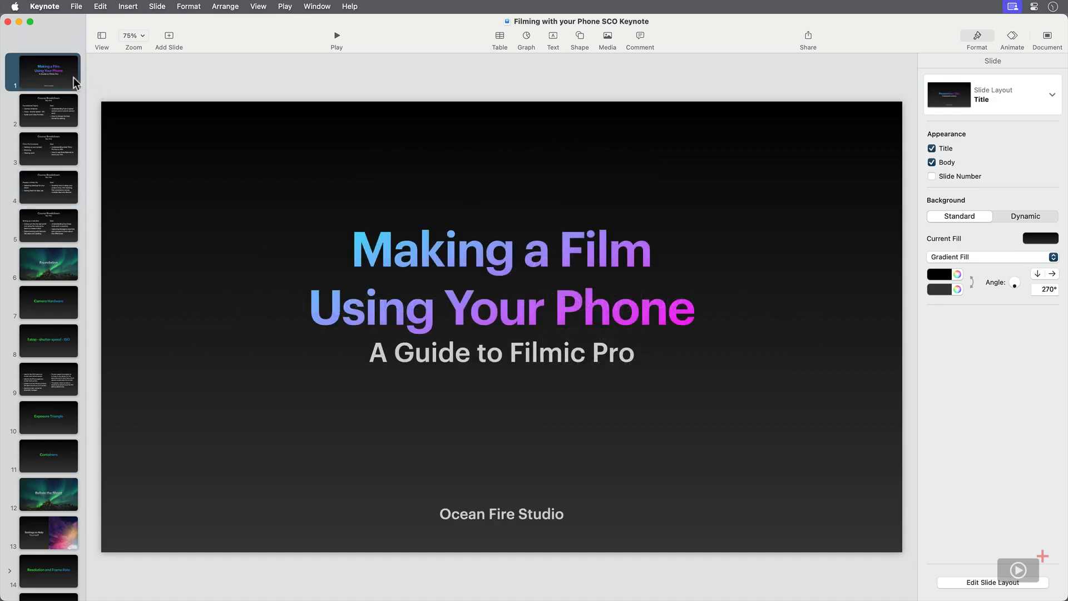
click(172, 38)
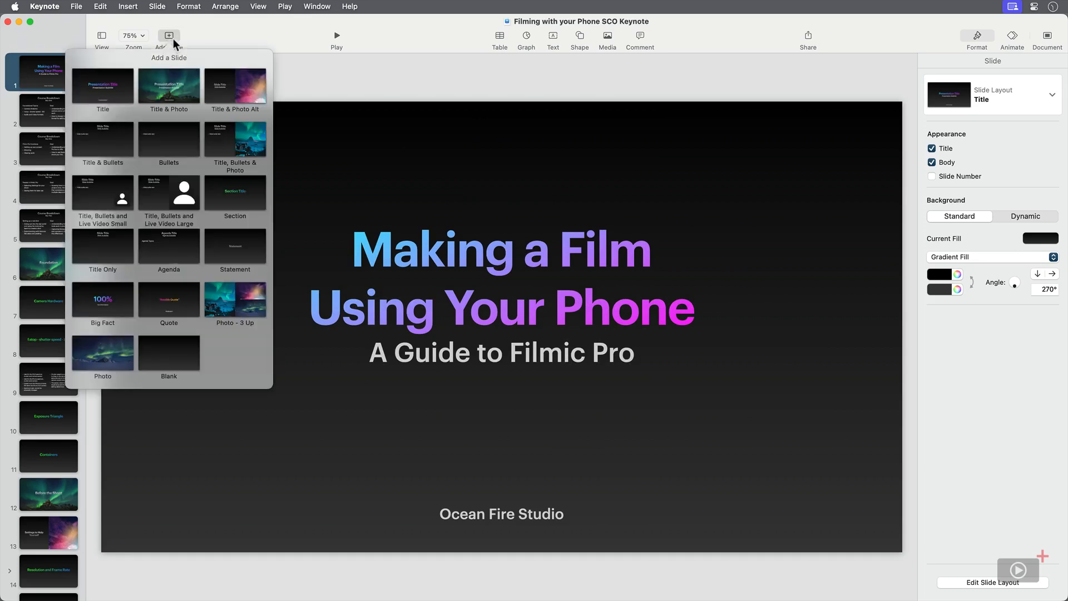
click(165, 358)
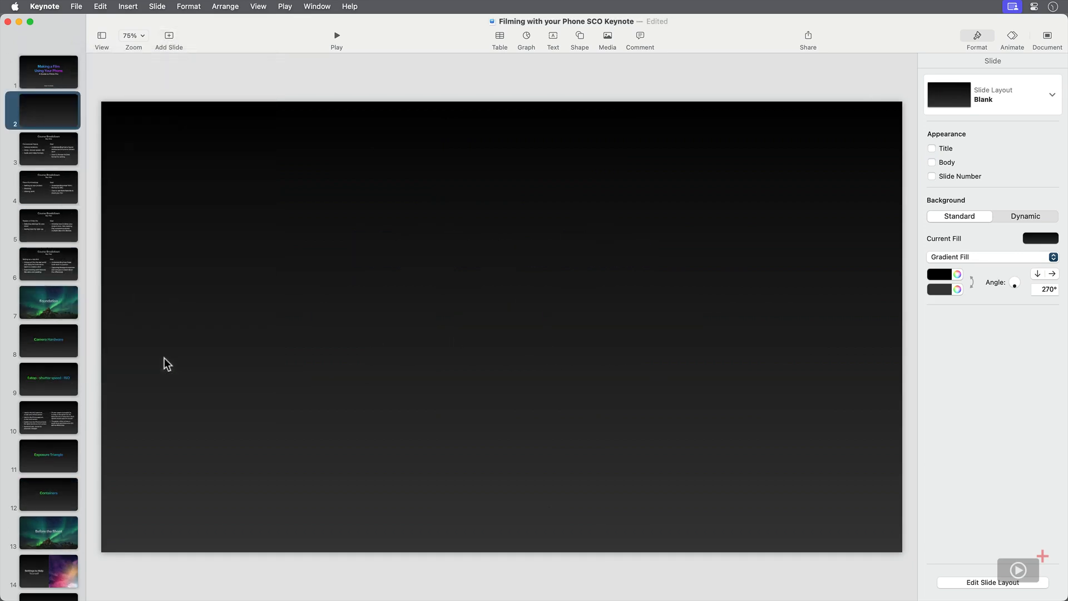
click(608, 36)
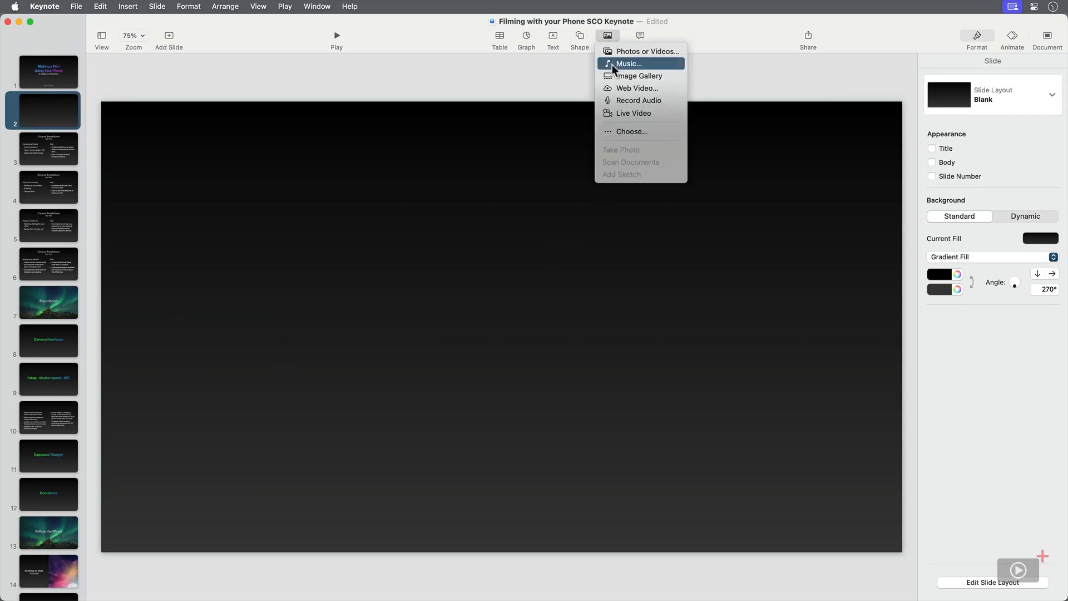
click(665, 86)
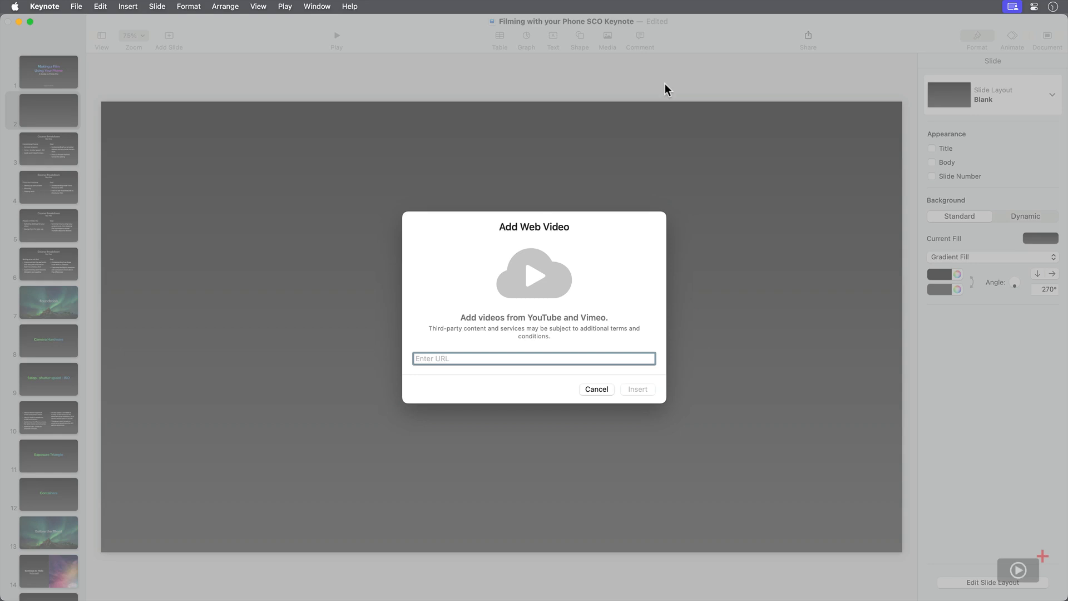
text(https://www.youtube.com/watch?v=8Gi3szpKeaw)
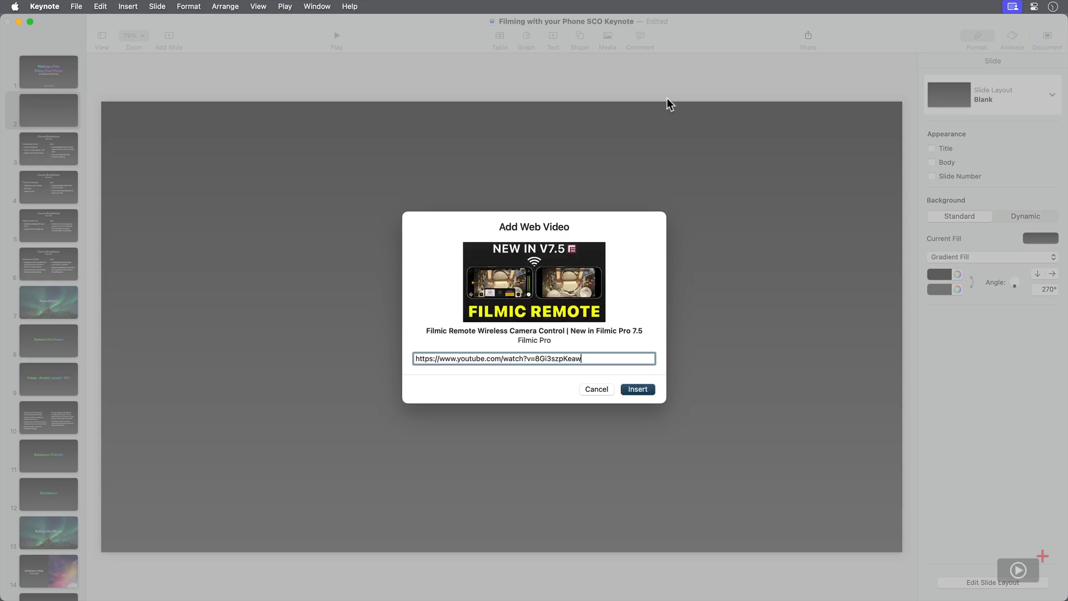
click(644, 392)
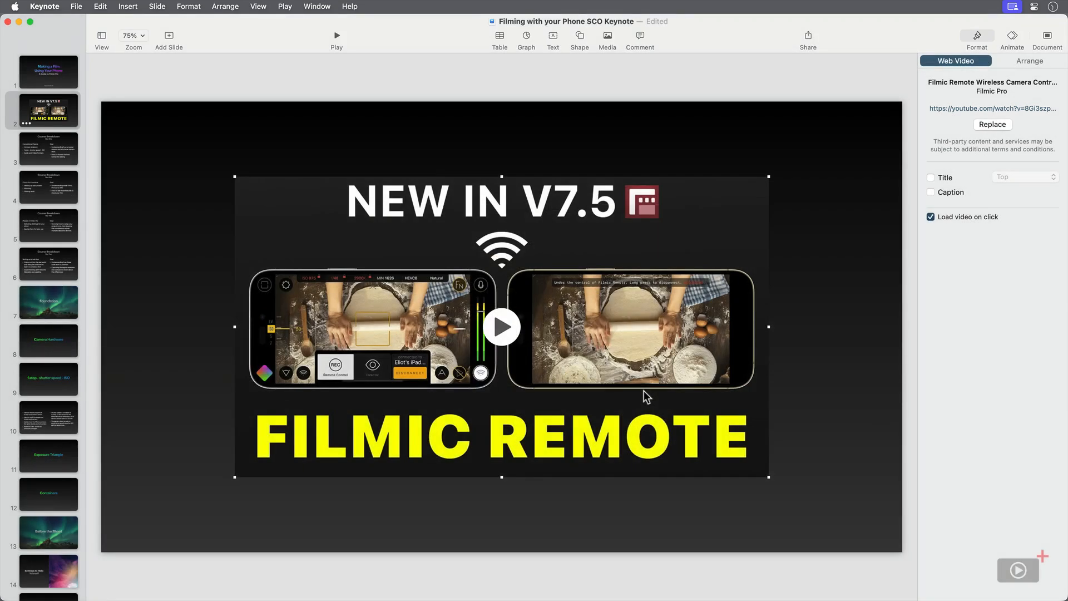
- Play the inserted web video briefly, pause it, and view the Replace Web Video dialog without replacing the video
click(499, 341)
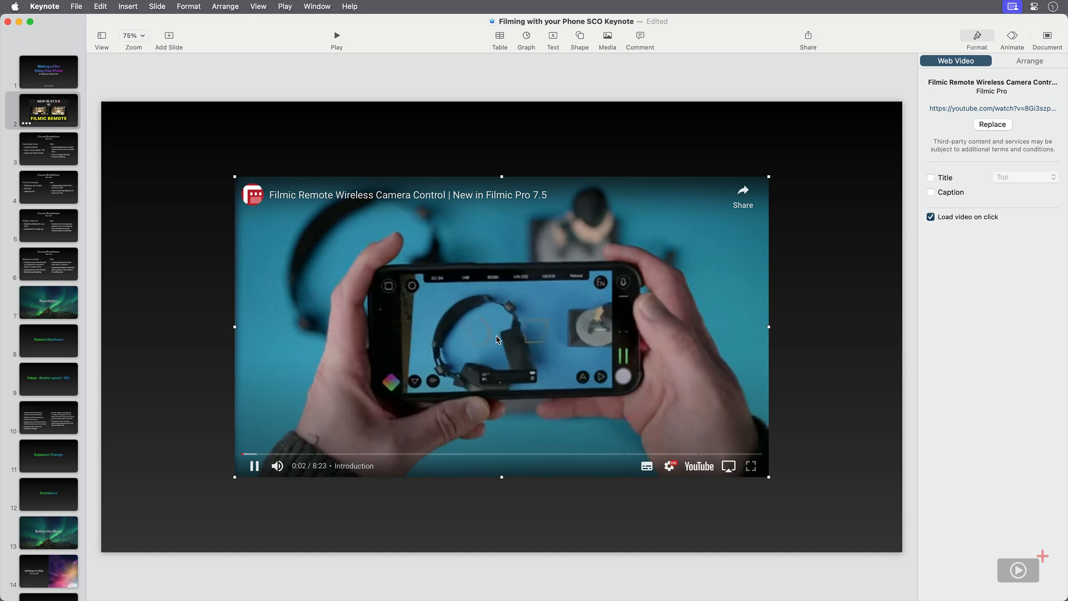
click(497, 339)
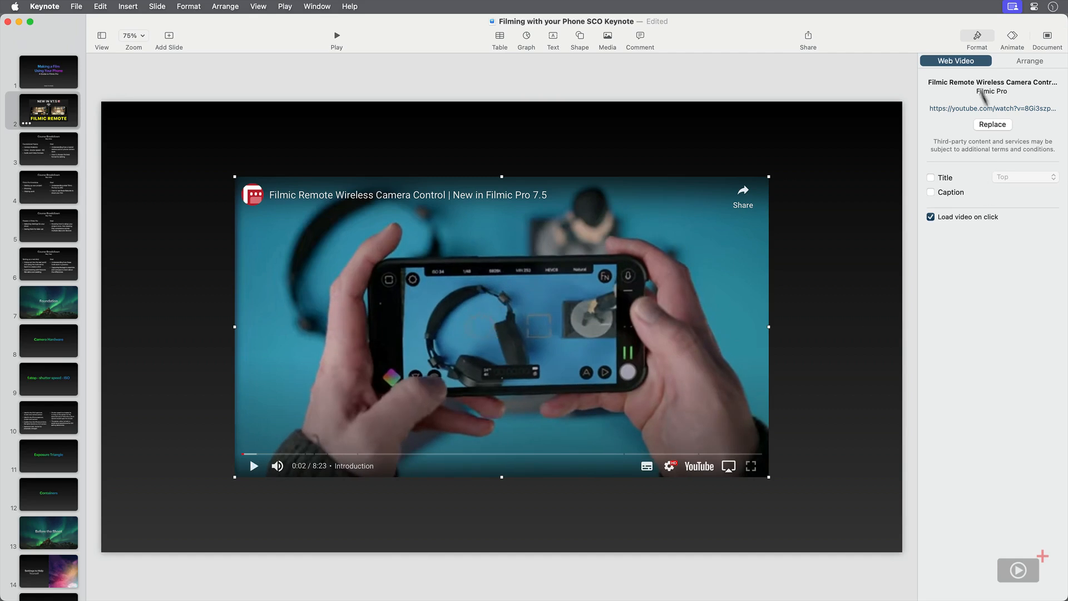
click(991, 123)
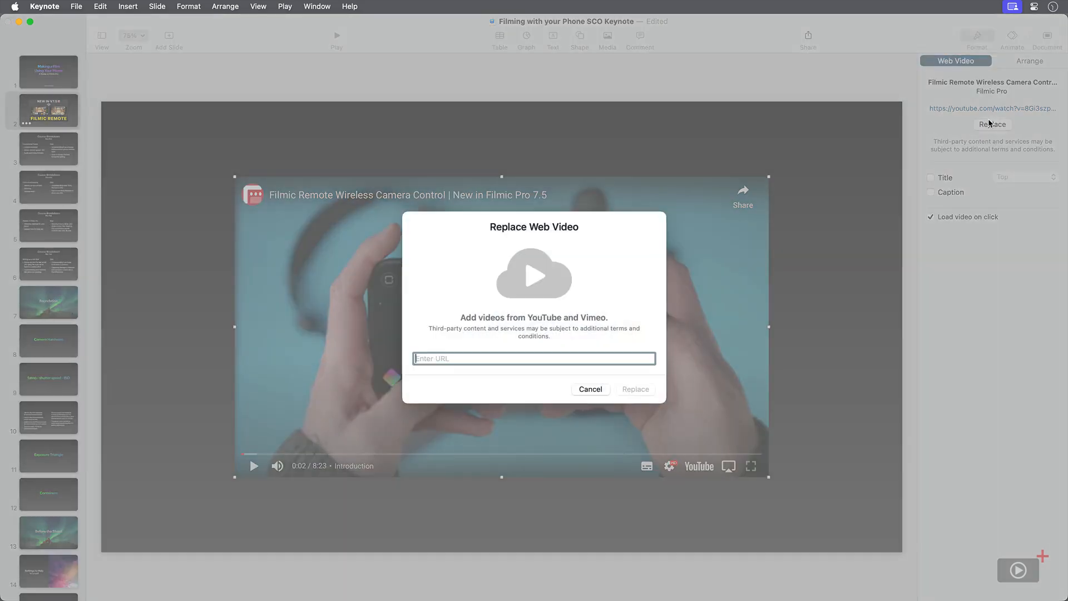
click(594, 392)
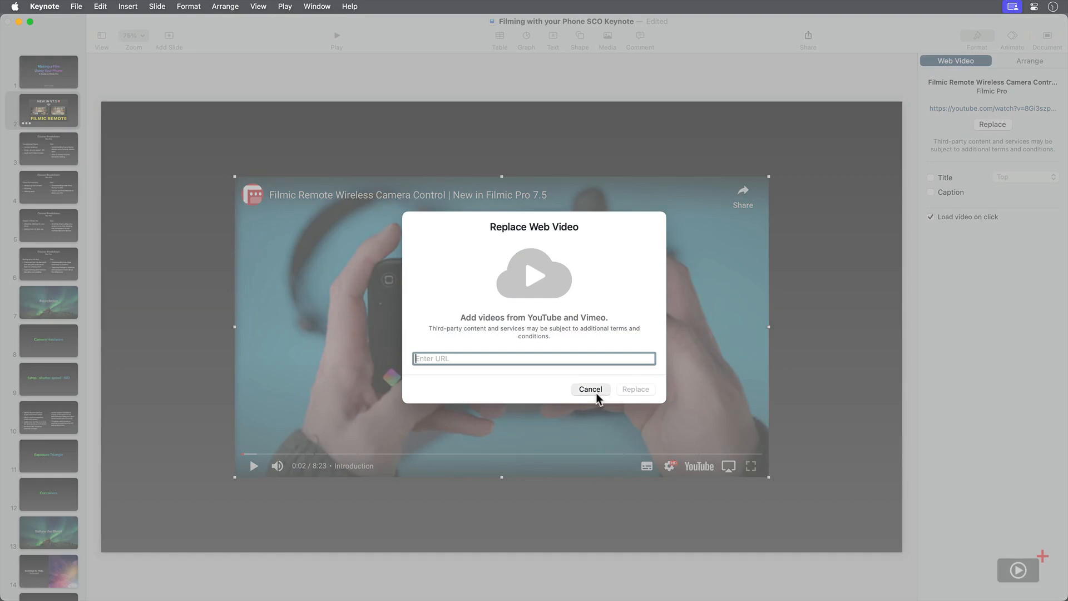